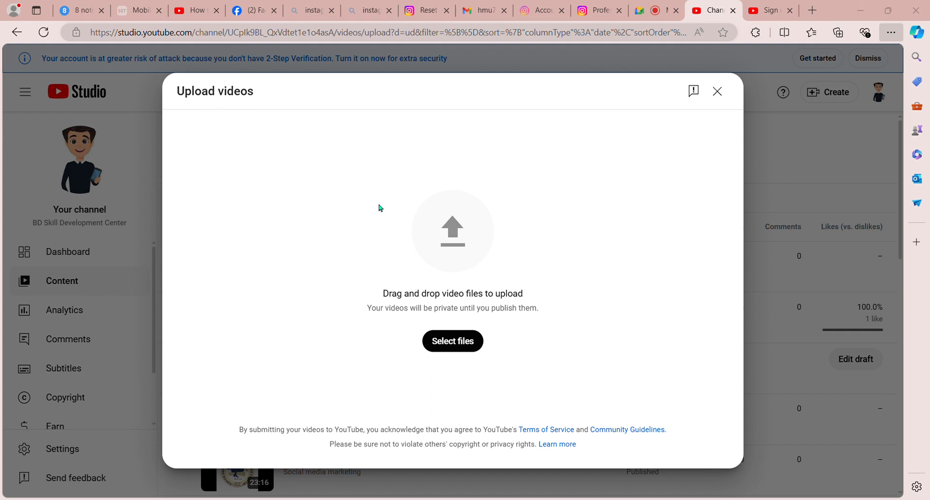
Upload the "Instagram and 9 more pages" recording and reuse the title "Sign up Instagram and Optimize . Convert channel into Business profile ." from the published video
click(372, 269)
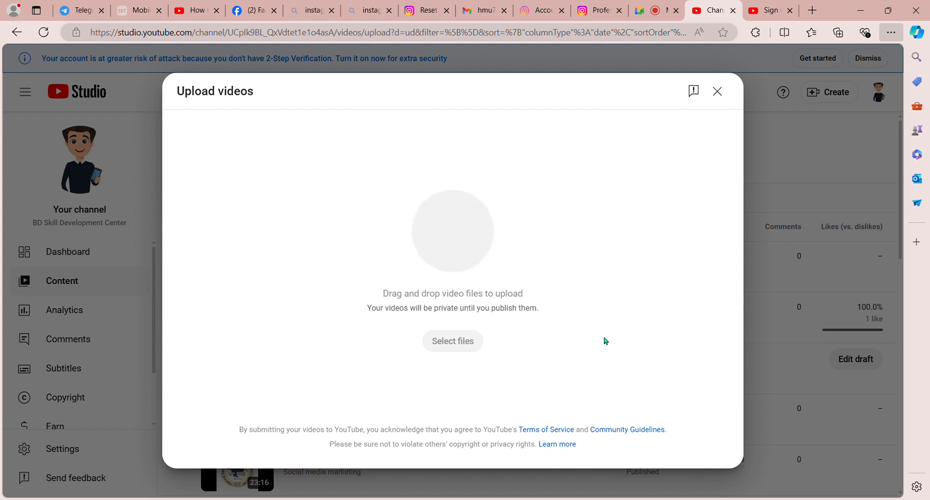
click(379, 216)
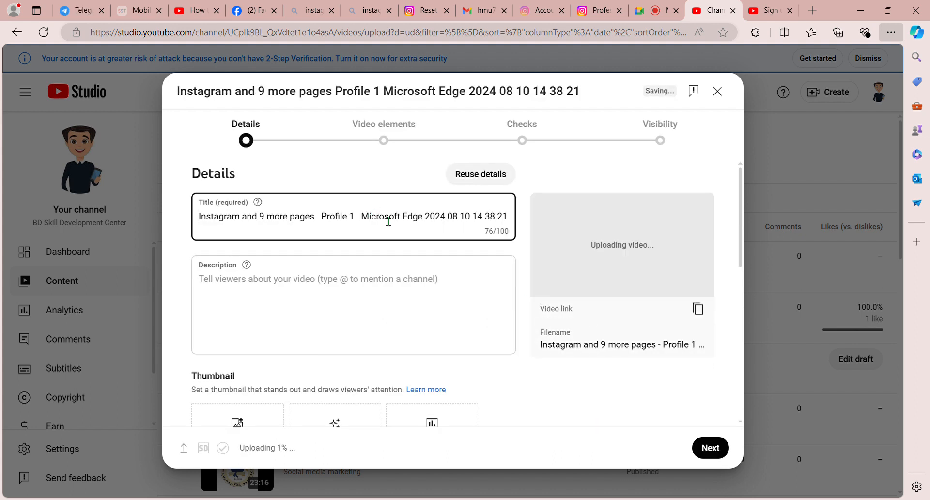
click(761, 10)
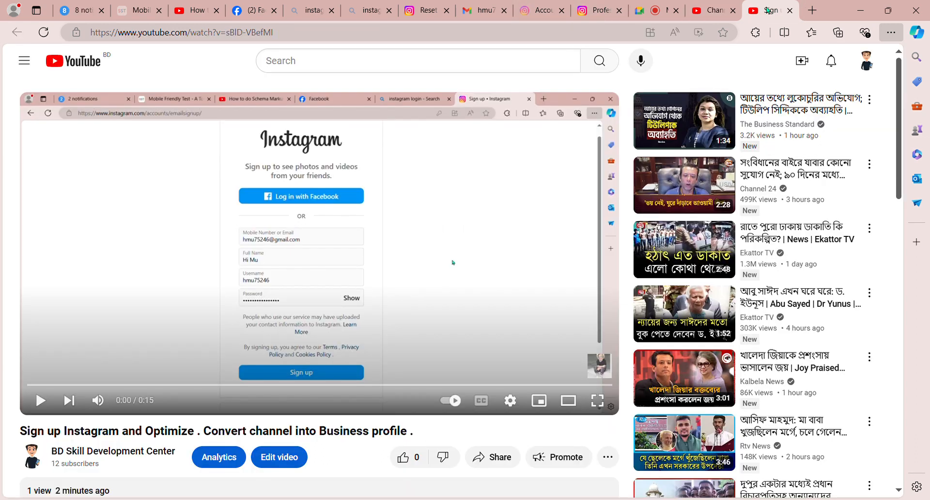
drag(420, 430, 21, 442)
key(ctrl+c)
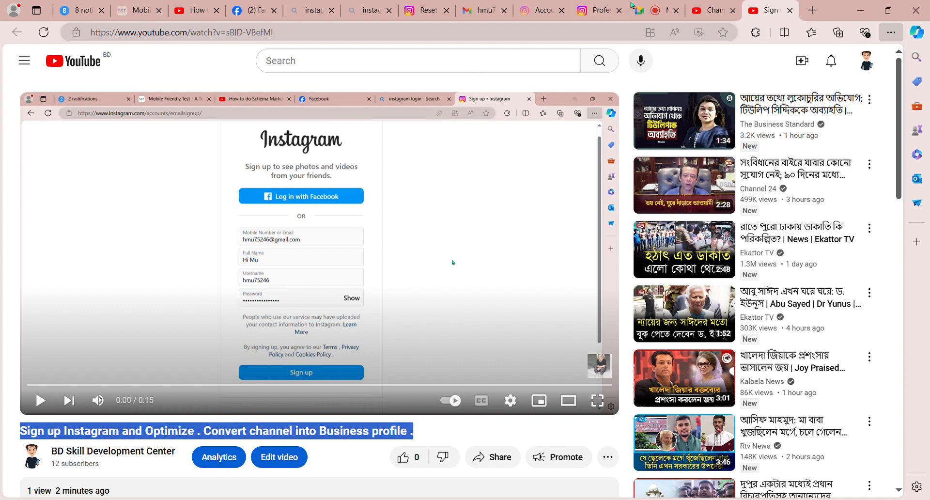
click(712, 11)
key(ctrl+a)
key(ctrl+v)
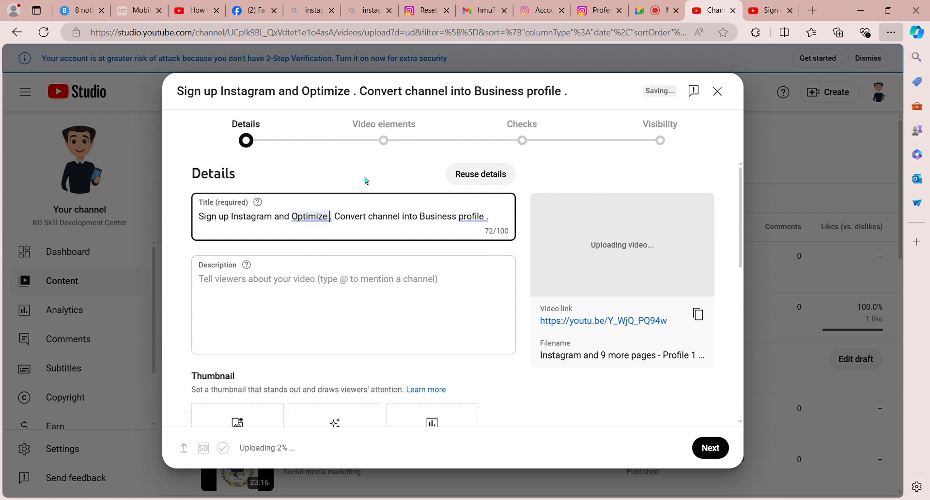
In the title, insert "profile in details" after "Optimize" and replace "channel" with "profile"
text(prof)
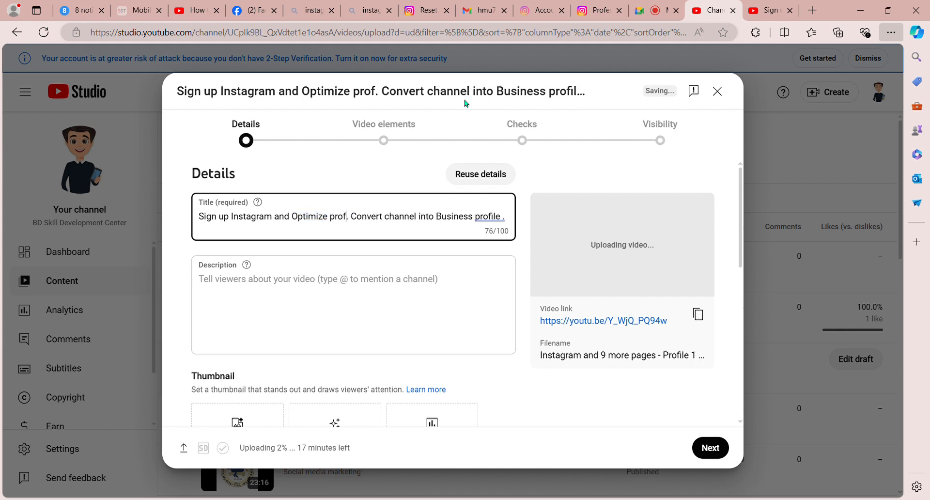
text(ile in details)
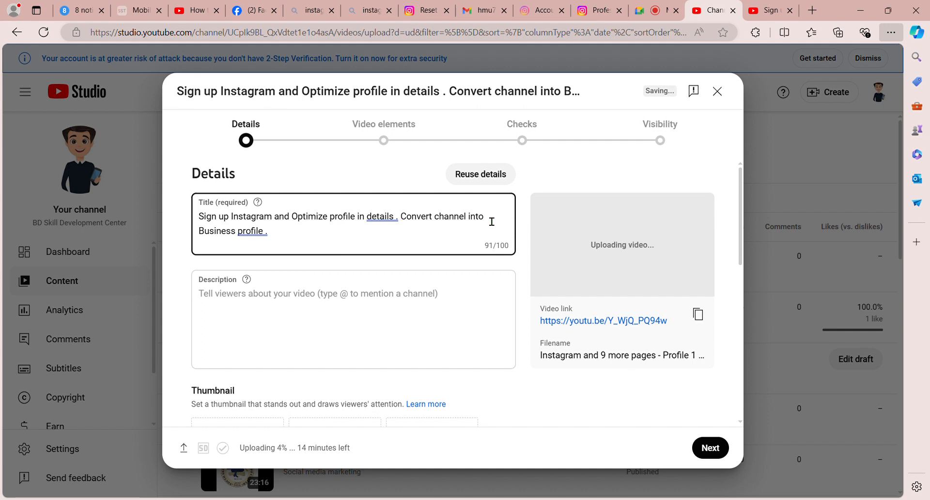
shift+click(471, 217)
key(Left)
key(BackSpace)
key(BackSpace)
key(BackSpace)
key(BackSpace)
key(BackSpace)
key(BackSpace)
key(BackSpace)
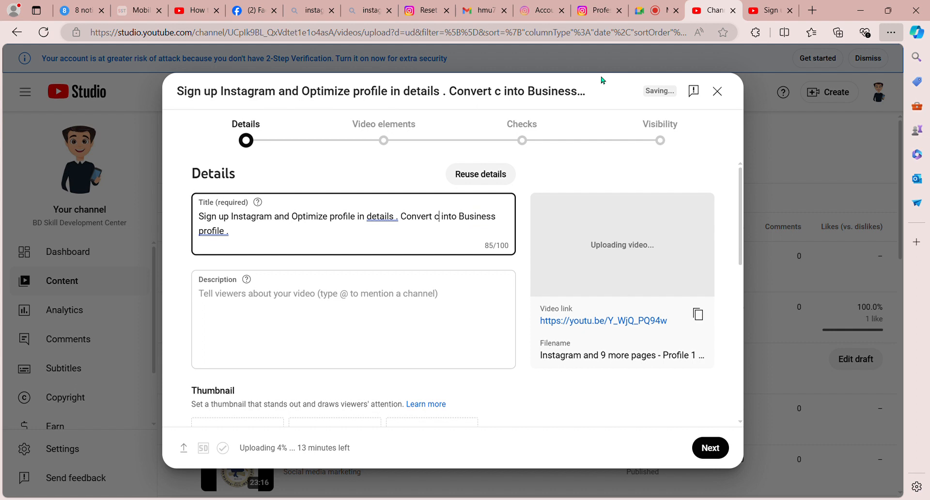
text(profile)
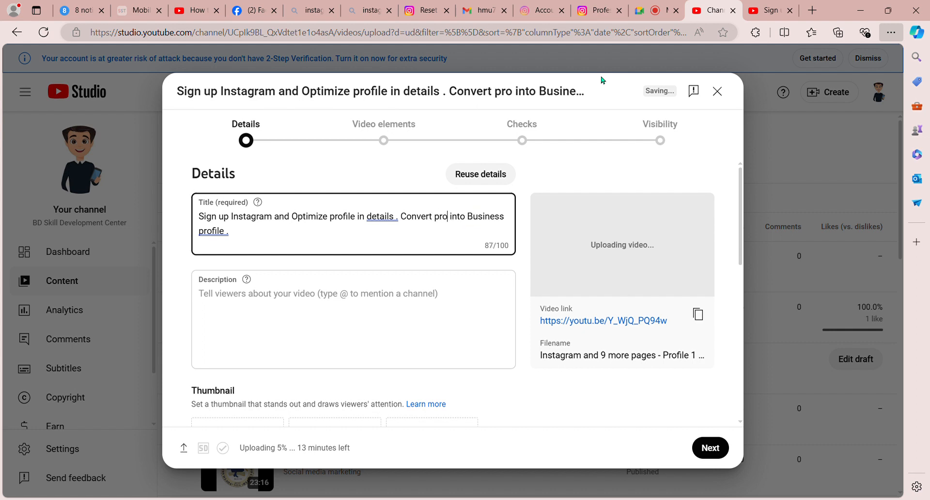
Insert "personal" before "profile into Business profile" in the title and remove the final period
click(375, 248)
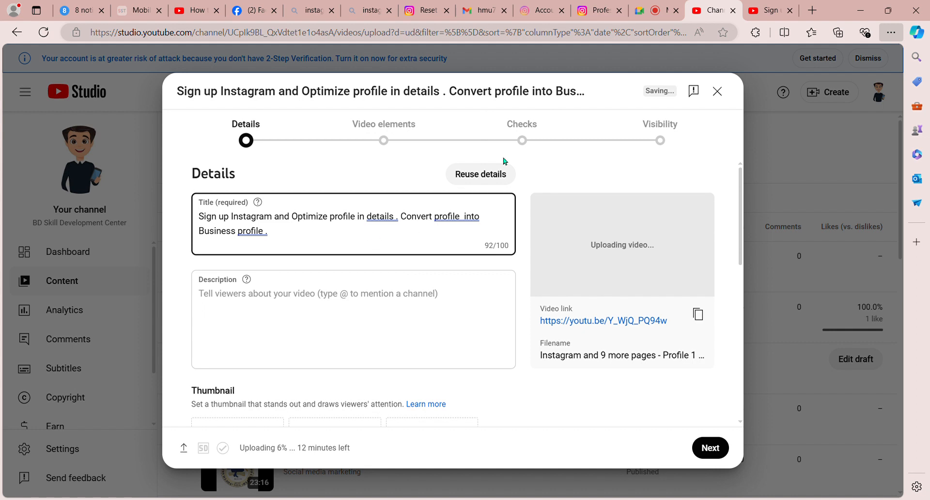
key(BackSpace)
text(personal)
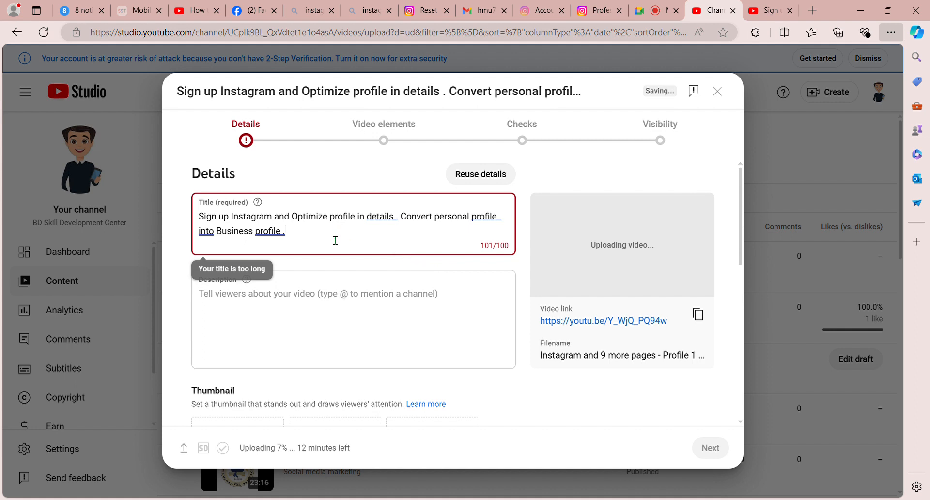
key(BackSpace)
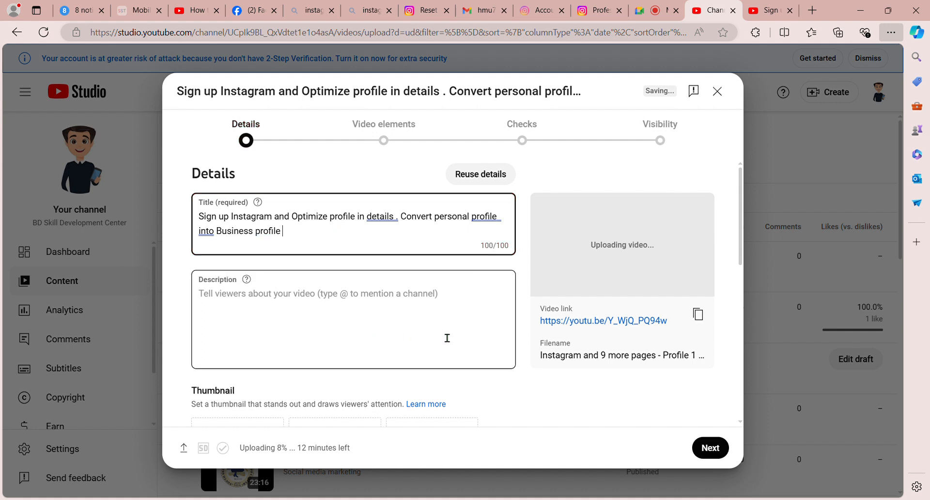
Fill in the description with the text copied from the published Instagram video and append one more emoji
scroll(447, 338, down, 1)
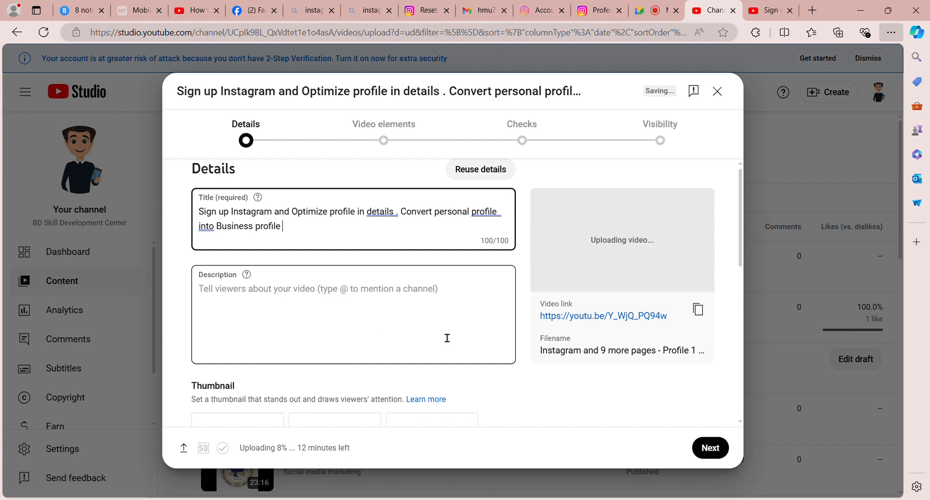
click(374, 323)
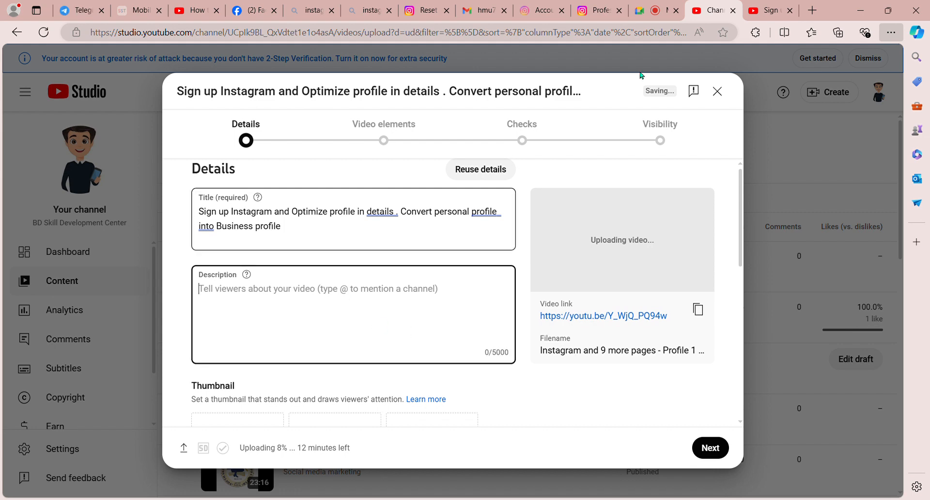
click(776, 10)
scroll(436, 387, down, 2)
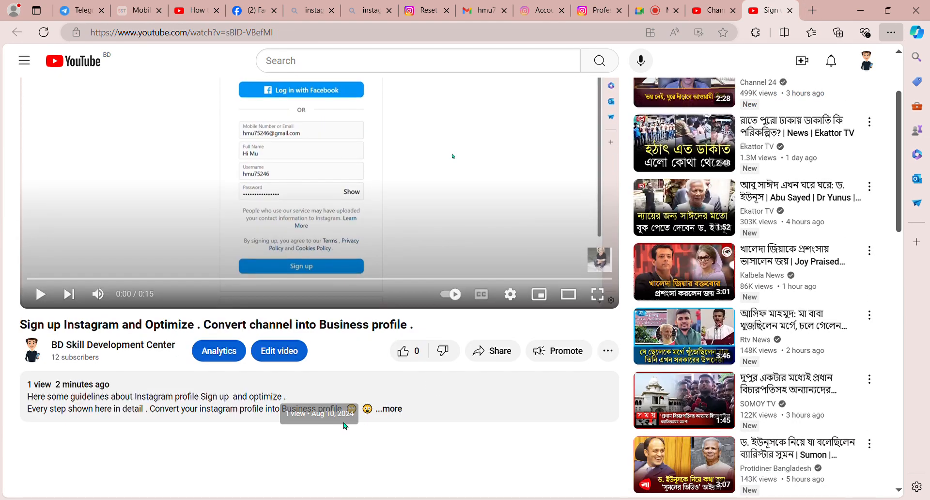
click(393, 414)
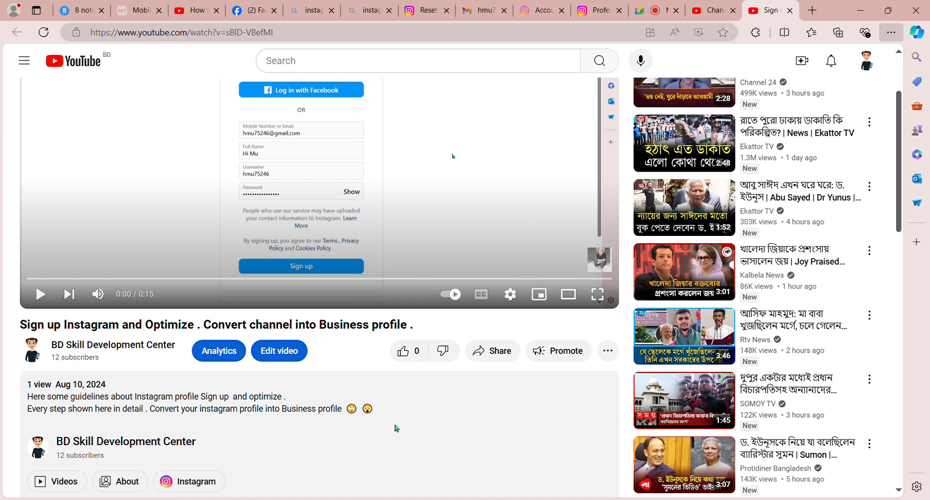
drag(387, 415, 27, 406)
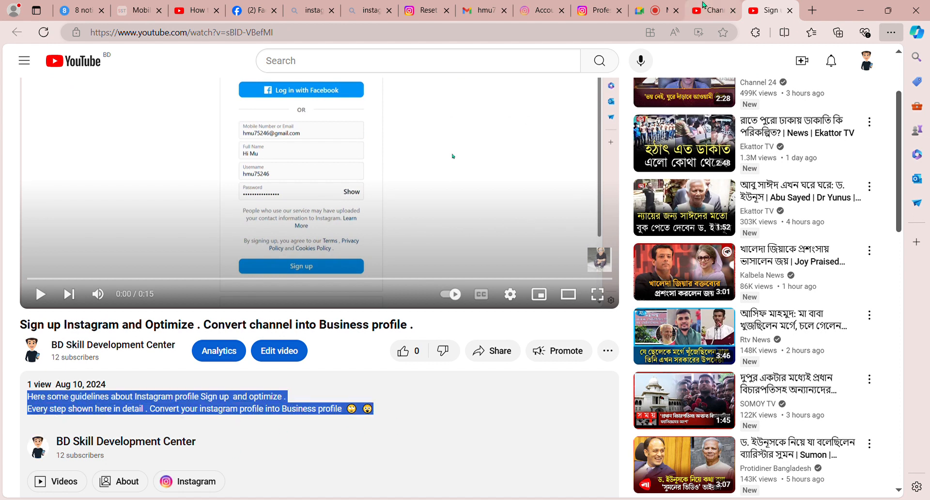
click(712, 10)
text(Here some guidelines about Instagram profile Sign up  and optimize . Every step shown here in detail . Convert your instagram profile into Business profile 🙄 😮)
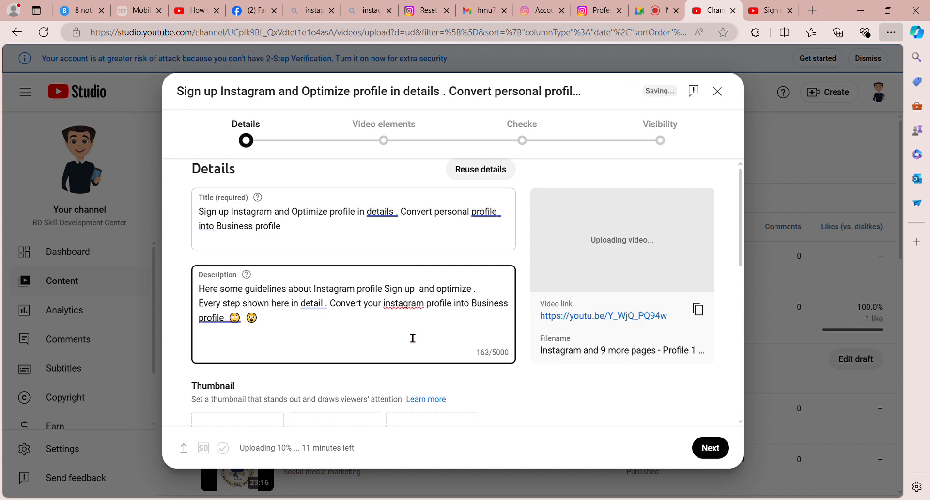
text(👋)
Upload the Instagram Business Account image as the thumbnail and add the video to the Youtube and Digital Marketing playlists
scroll(398, 339, down, 2)
click(268, 386)
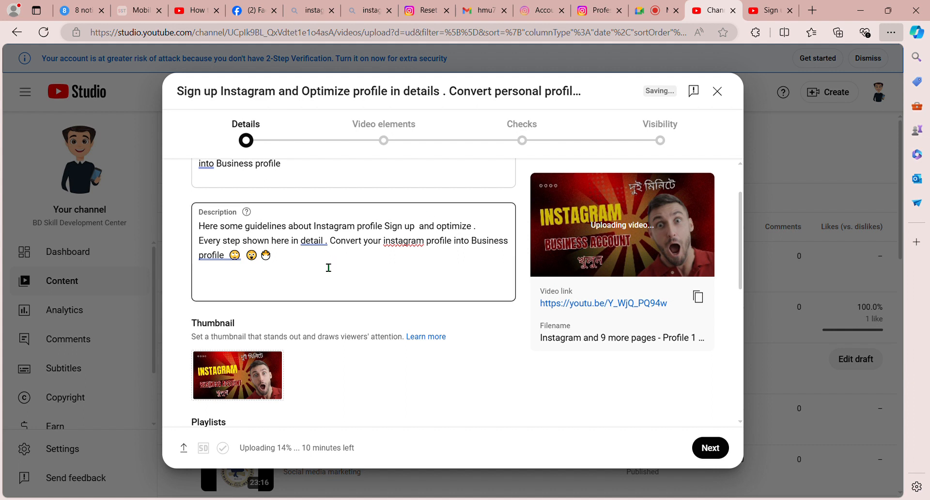
scroll(345, 318, down, 3)
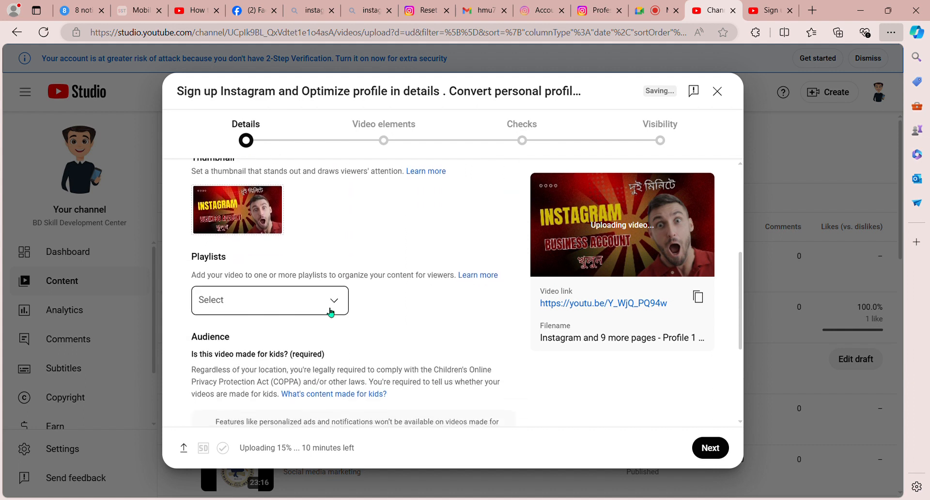
click(343, 303)
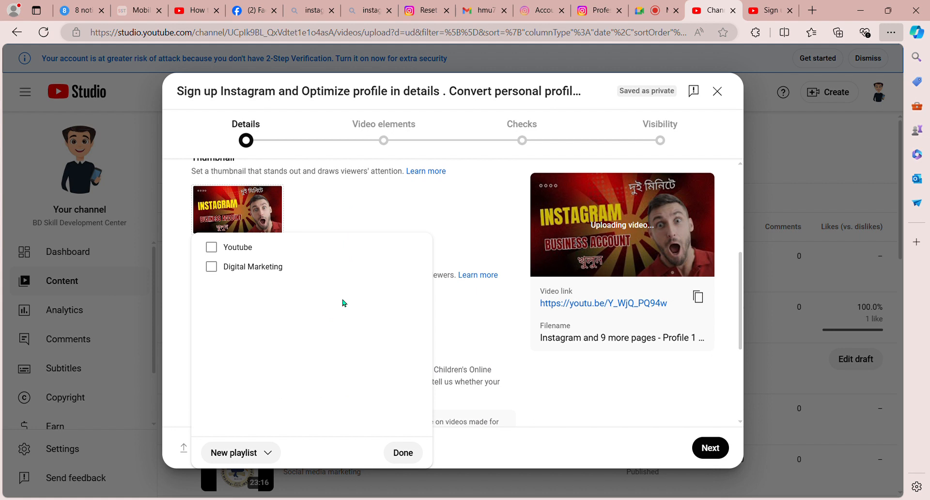
click(213, 253)
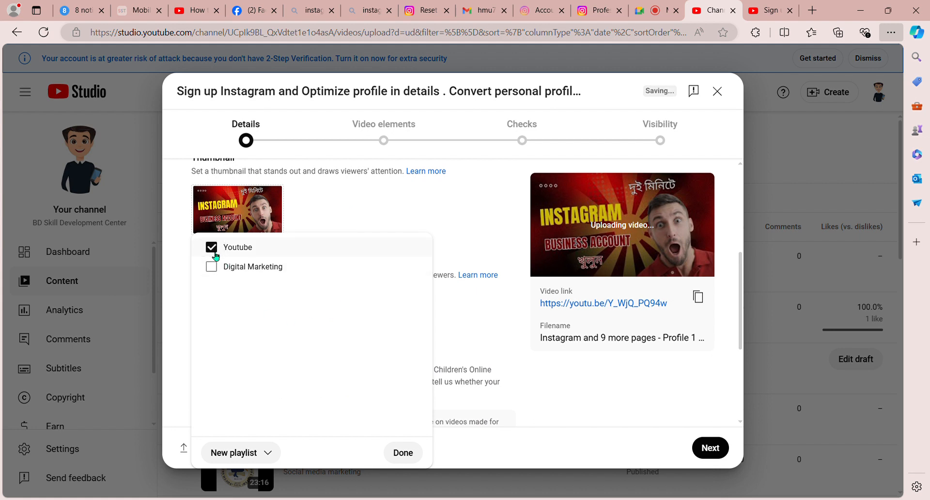
click(220, 265)
click(455, 218)
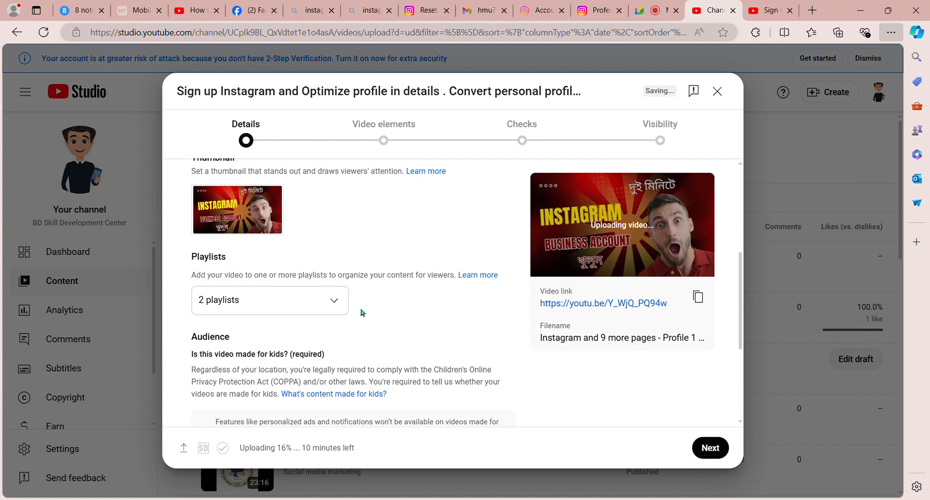
Set the audience to "No, it's not made for kids" and continue to the Video elements stage
scroll(365, 345, down, 3)
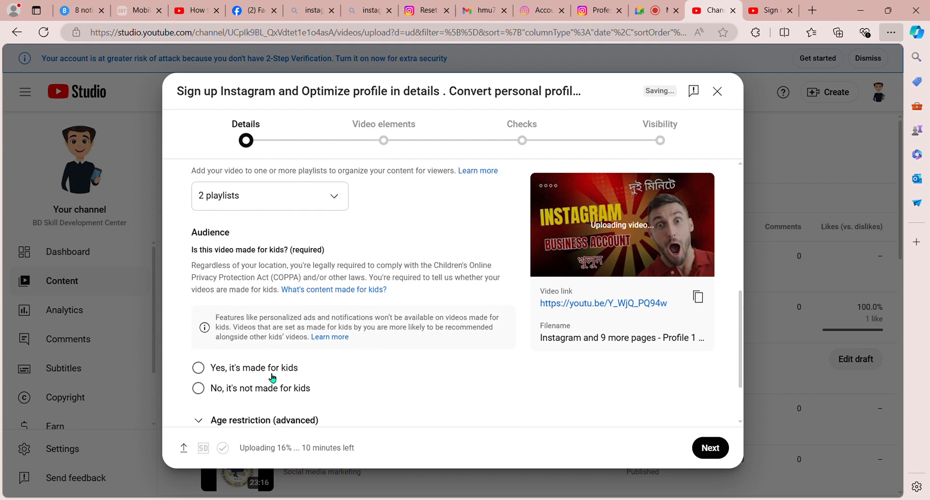
scroll(271, 382, down, 1)
click(210, 356)
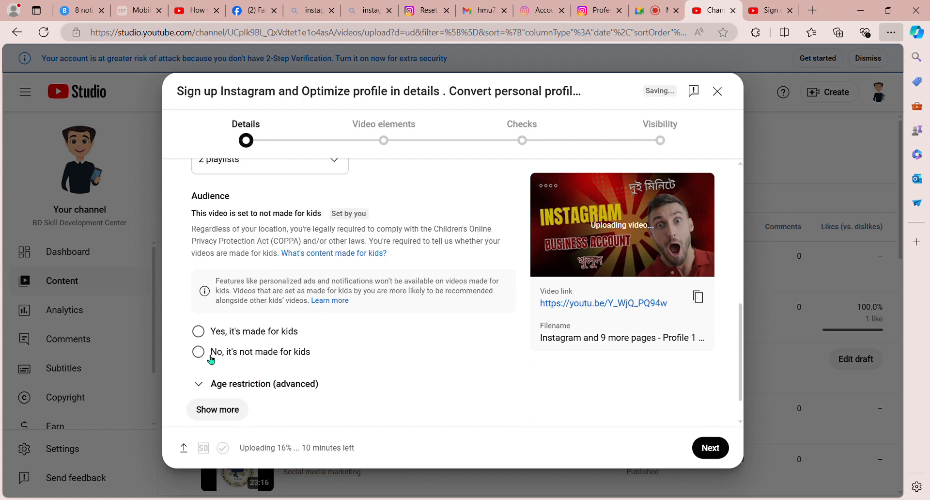
scroll(306, 373, down, 1)
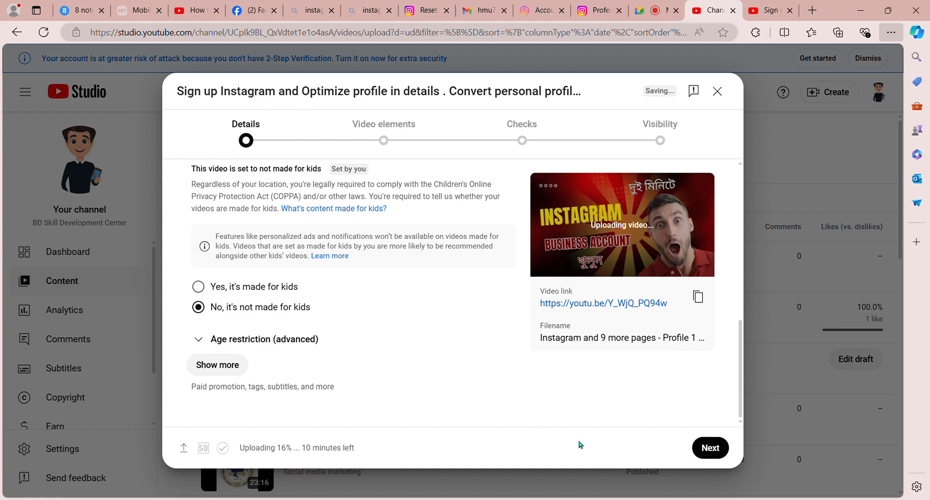
click(710, 448)
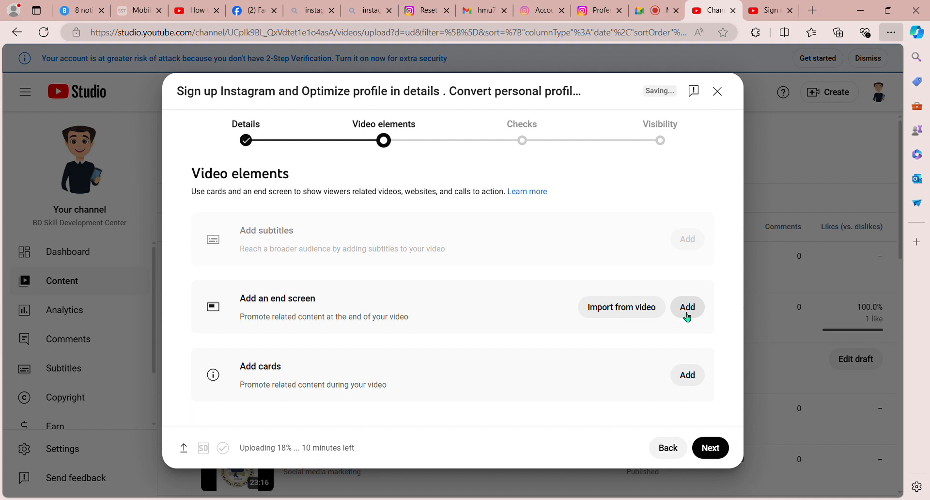
Add an end screen using the "1 video, 1 subscribe" template that has both elements along the upper edge
click(654, 315)
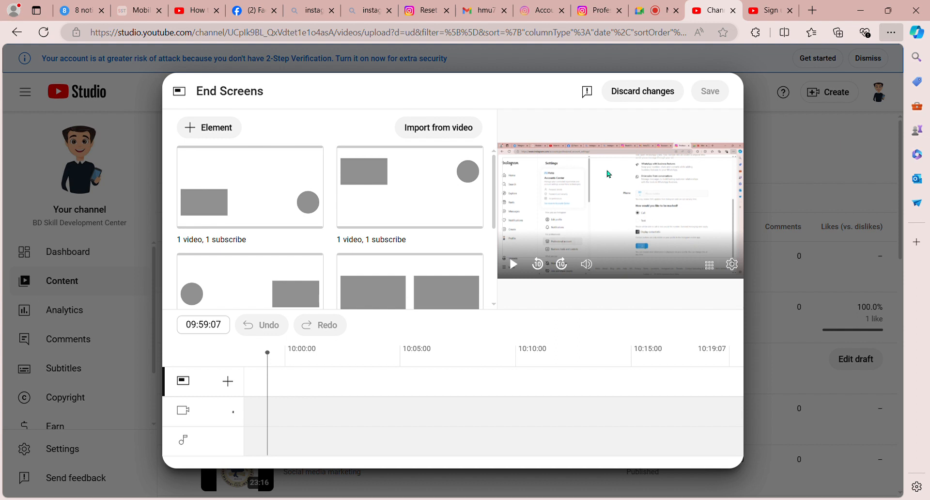
click(659, 99)
click(688, 307)
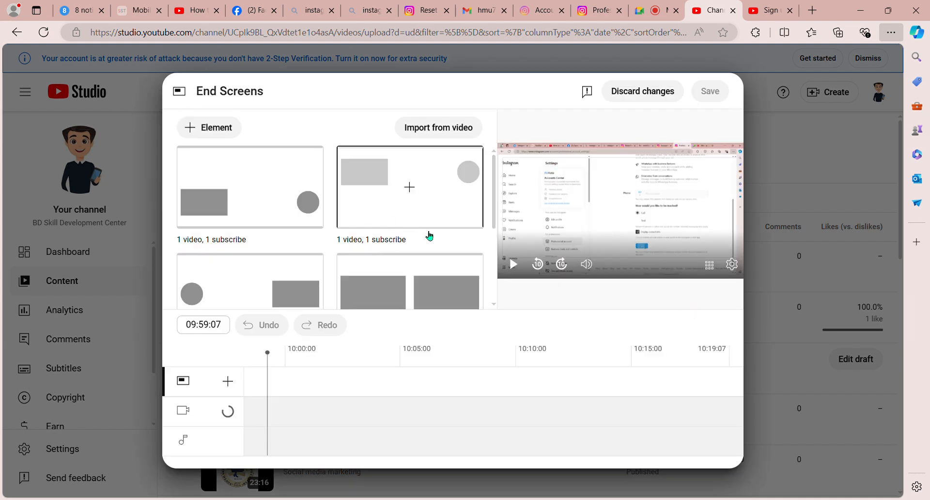
scroll(429, 236, down, 2)
scroll(430, 235, up, 2)
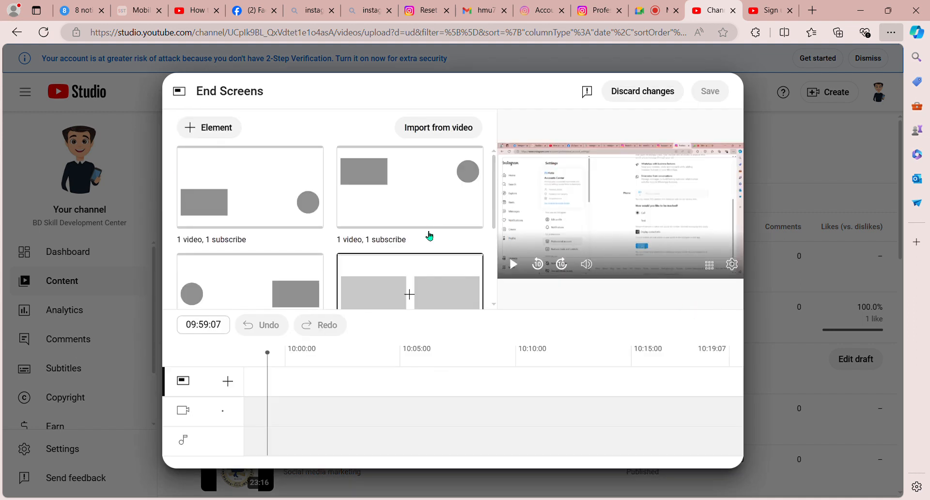
scroll(430, 236, down, 3)
scroll(430, 236, up, 3)
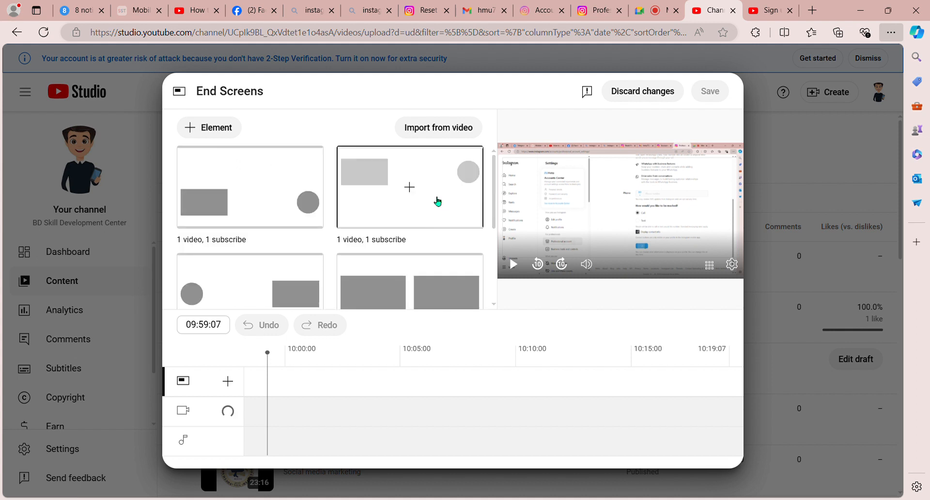
click(409, 173)
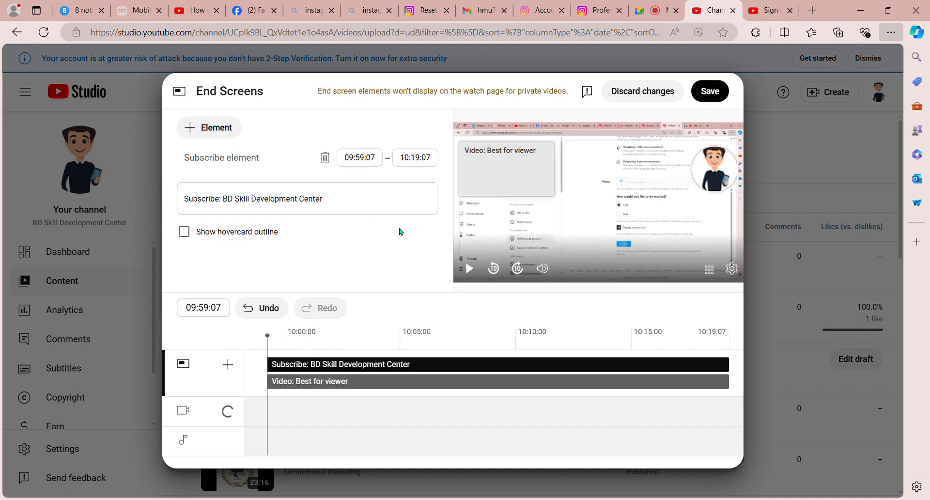
Preview the subscribe element's hovercard outline, turn it off again and discard the end screen changes
click(189, 234)
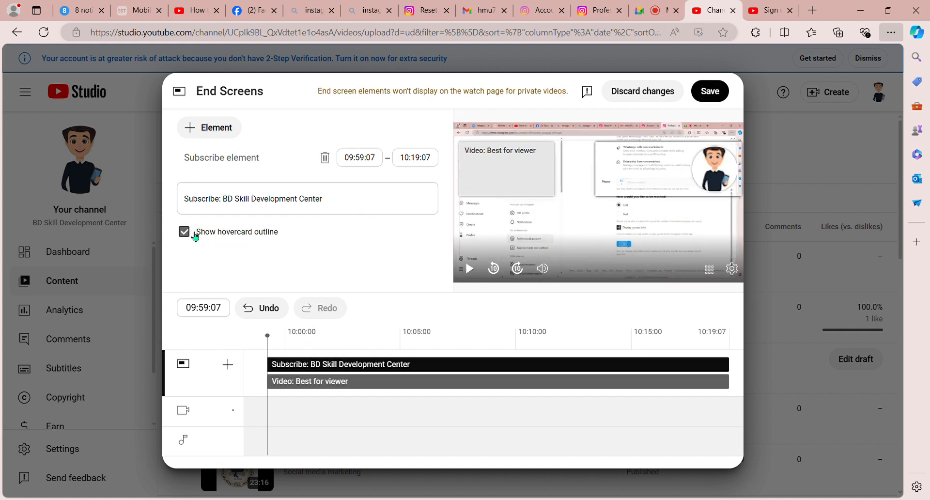
click(186, 232)
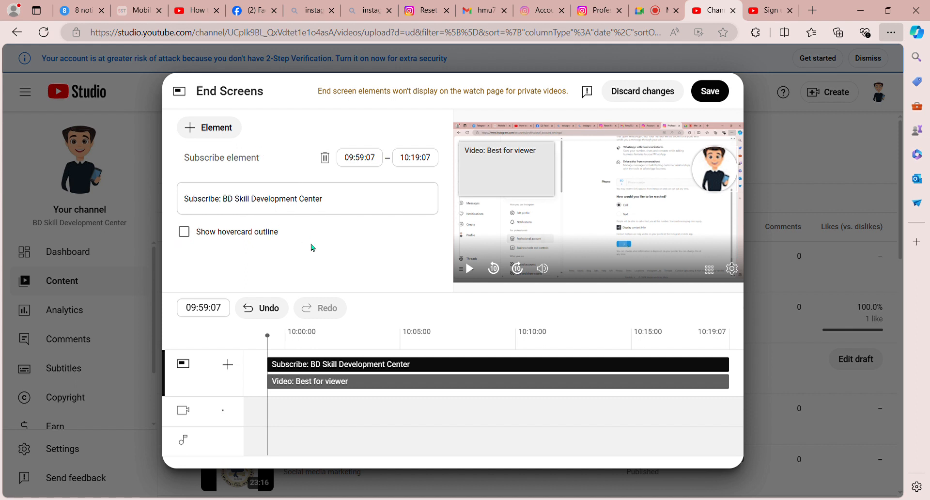
click(663, 91)
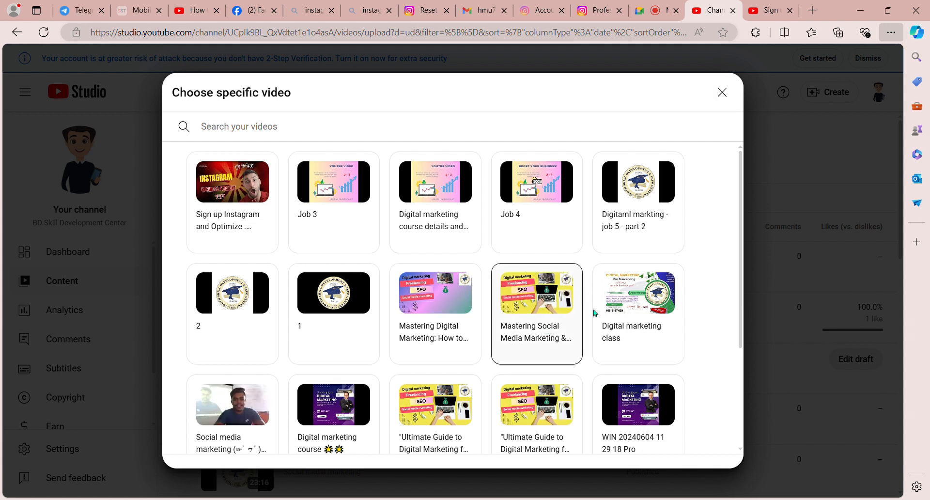
Try to import an end screen from the "Mastering Social Media Marketing" and "Digital marketing course details" videos, and close the end screen editor
click(558, 322)
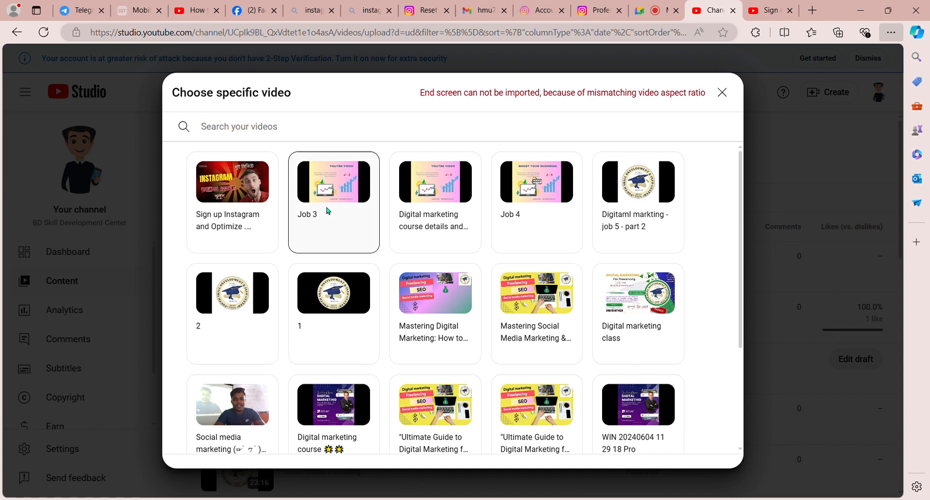
click(442, 207)
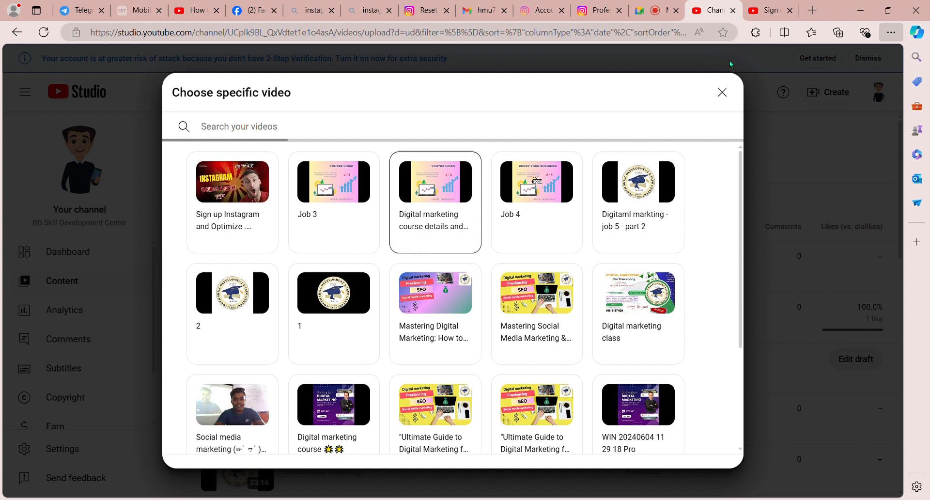
click(722, 91)
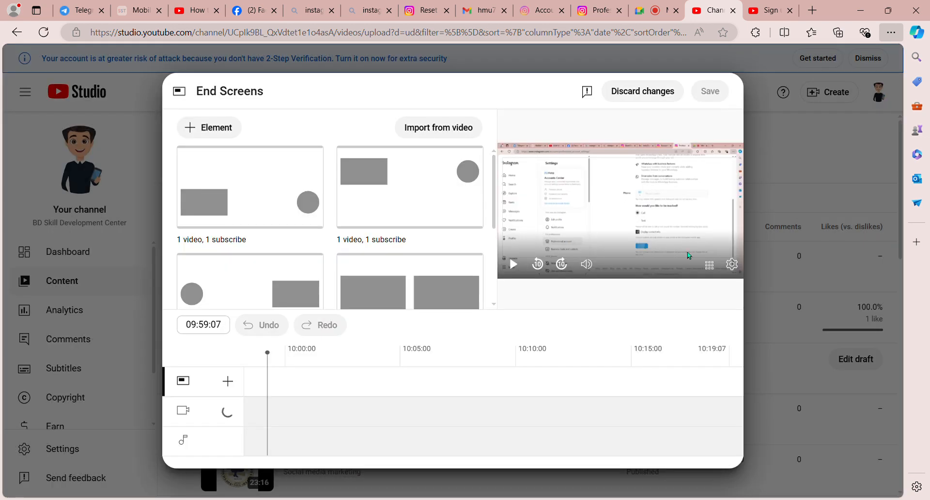
click(617, 96)
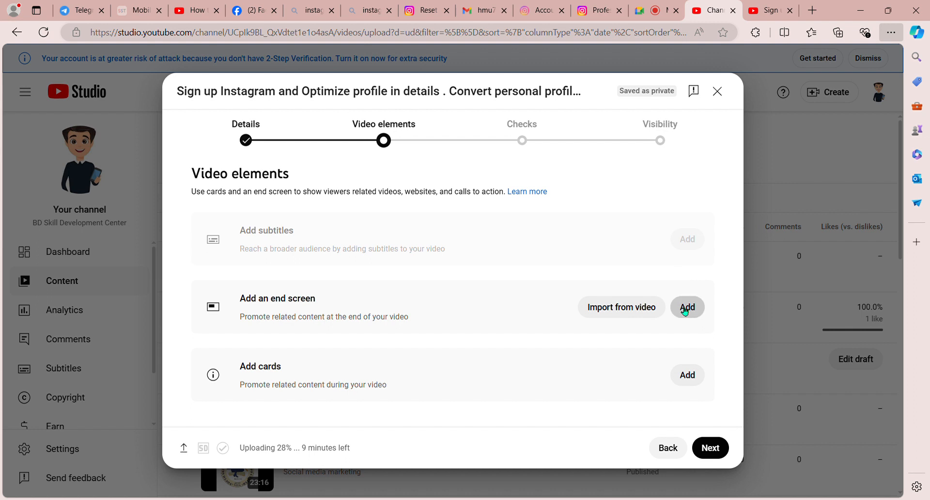
Try the "1 video, 1 subscribe" end screen template with both elements along the lower edge, view the addable element types and discard the changes
click(686, 308)
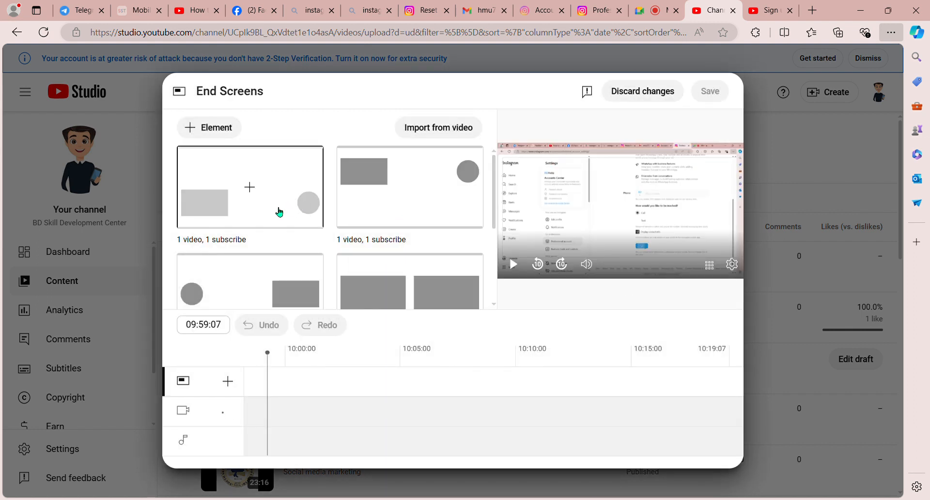
click(280, 212)
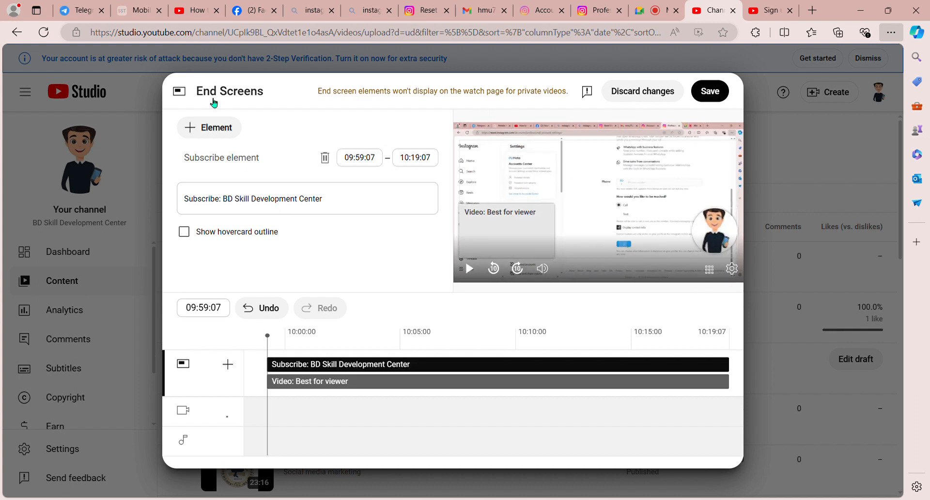
click(226, 127)
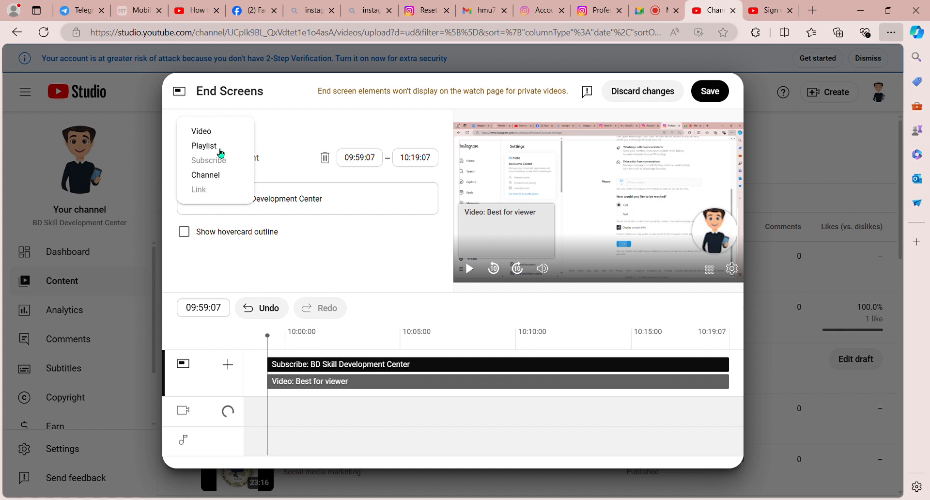
click(293, 125)
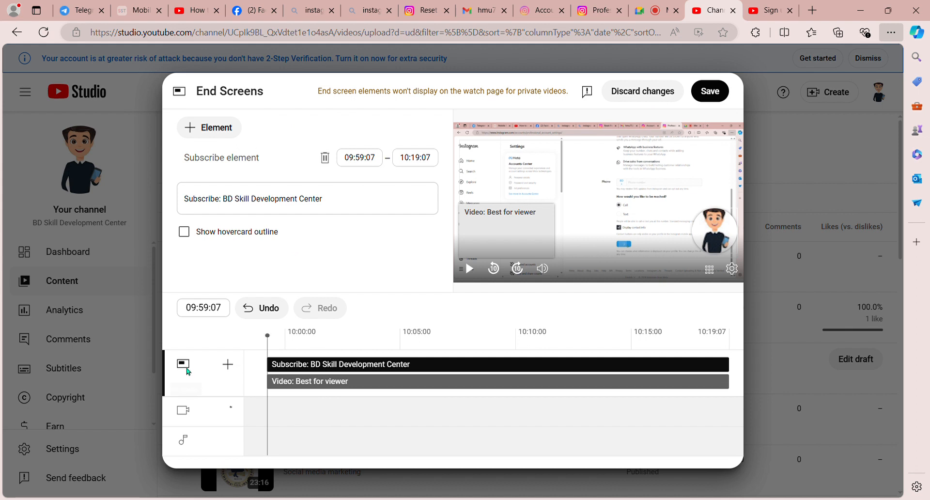
click(228, 365)
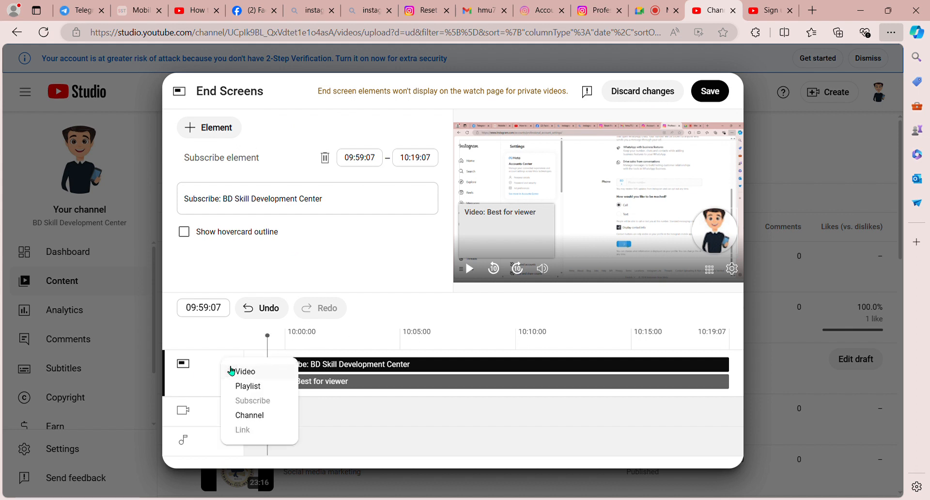
click(385, 255)
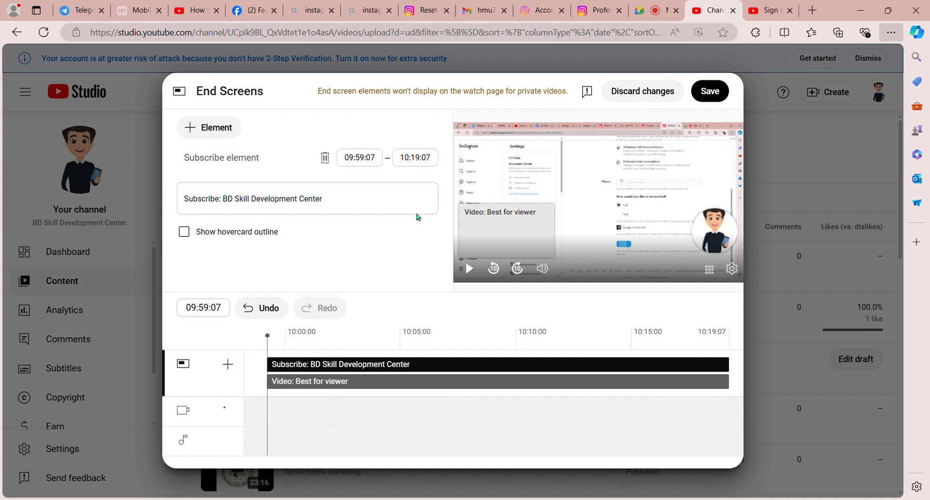
click(187, 232)
click(681, 91)
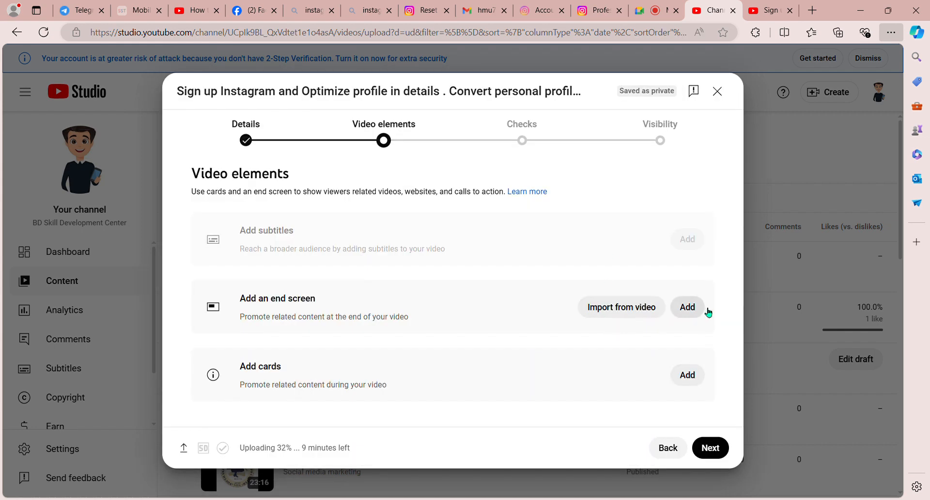
Add an end screen using the "1 video, 1 subscribe" template with both elements along the upper edge, and save it
click(706, 308)
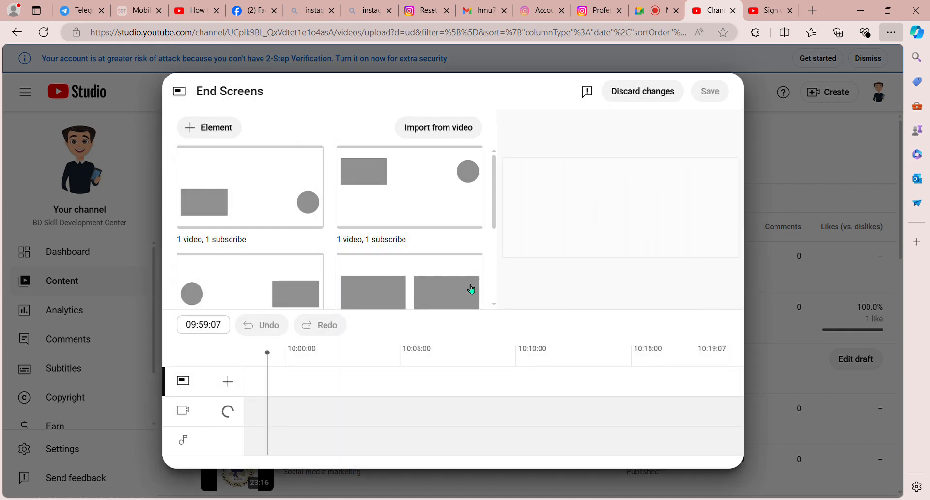
click(431, 206)
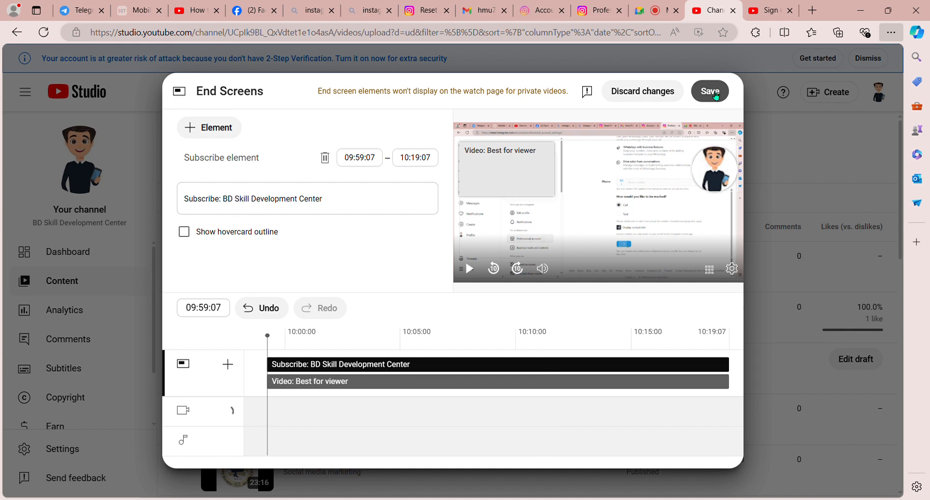
click(714, 95)
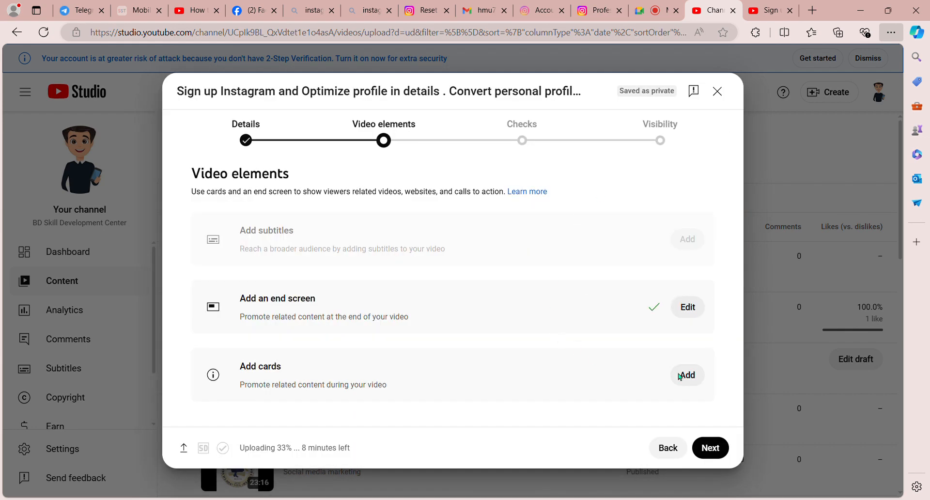
Add a video card at 00:00:00 that promotes the channel's video titled "1", and save the cards
click(696, 380)
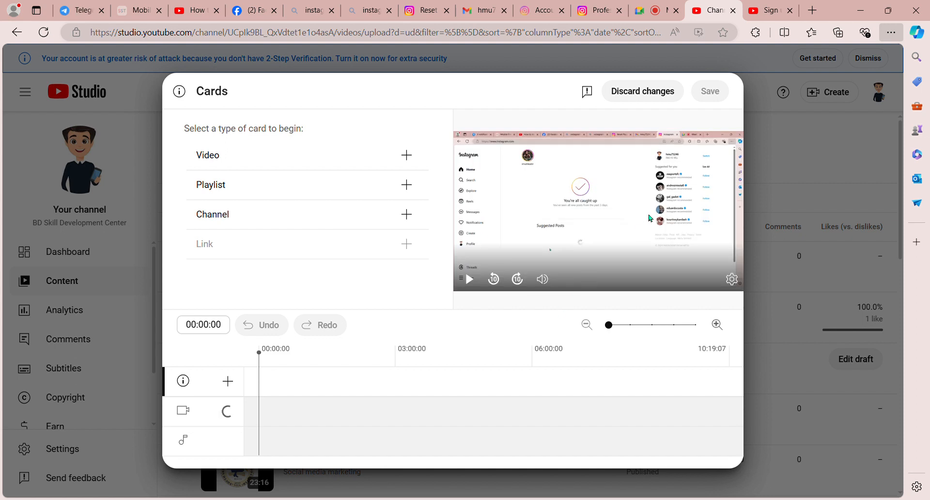
click(407, 155)
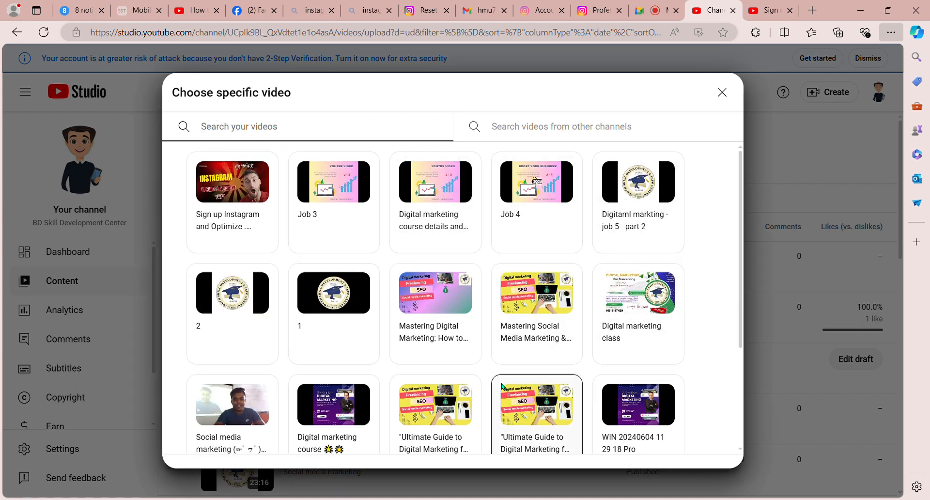
scroll(502, 386, down, 1)
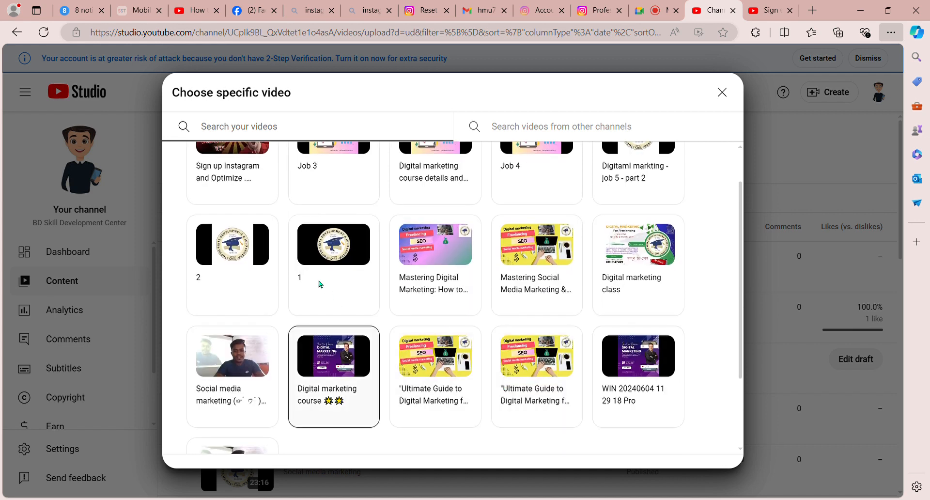
click(370, 279)
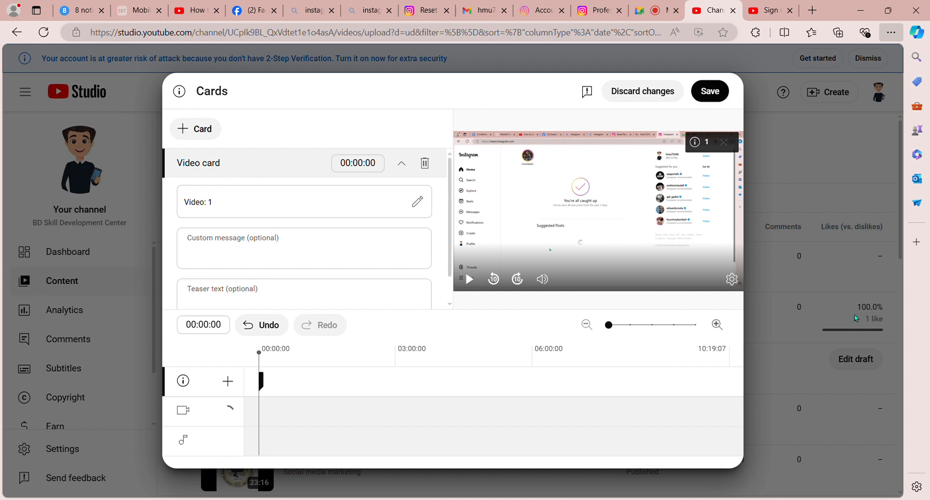
click(717, 97)
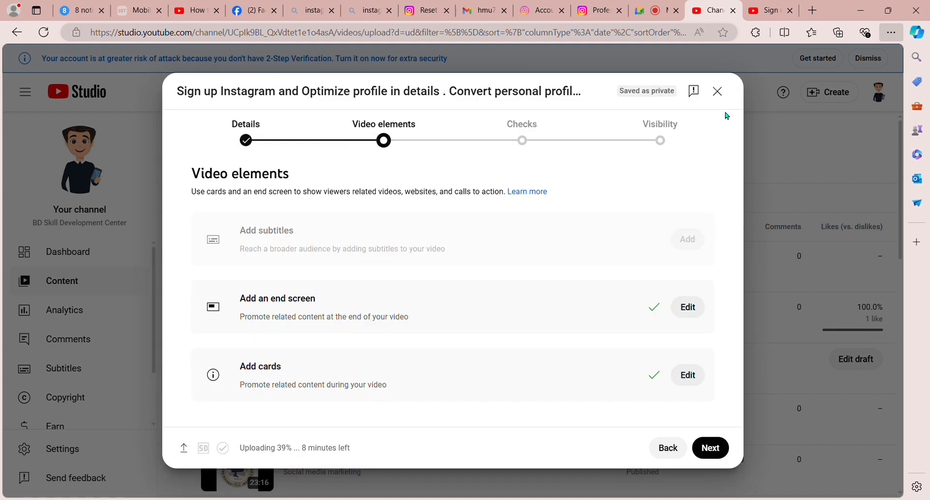
Continue past the Checks stage to Visibility and set the video to Public
click(719, 448)
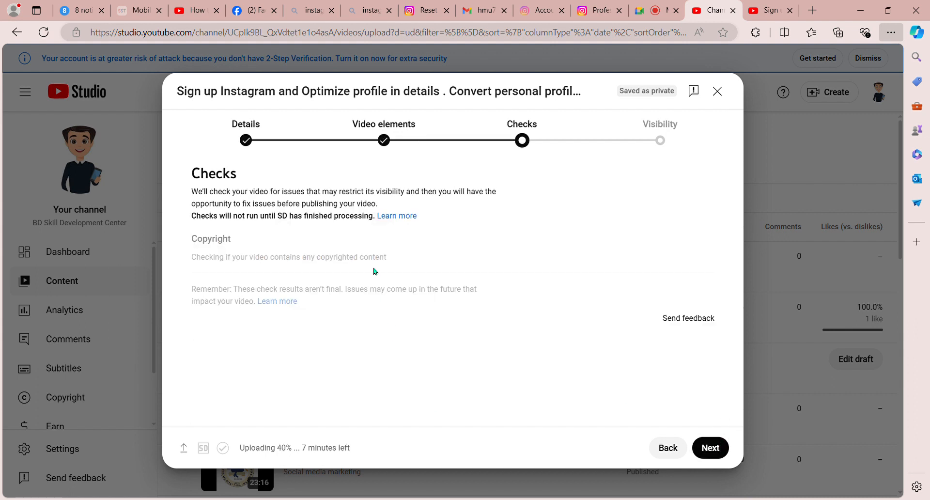
click(718, 456)
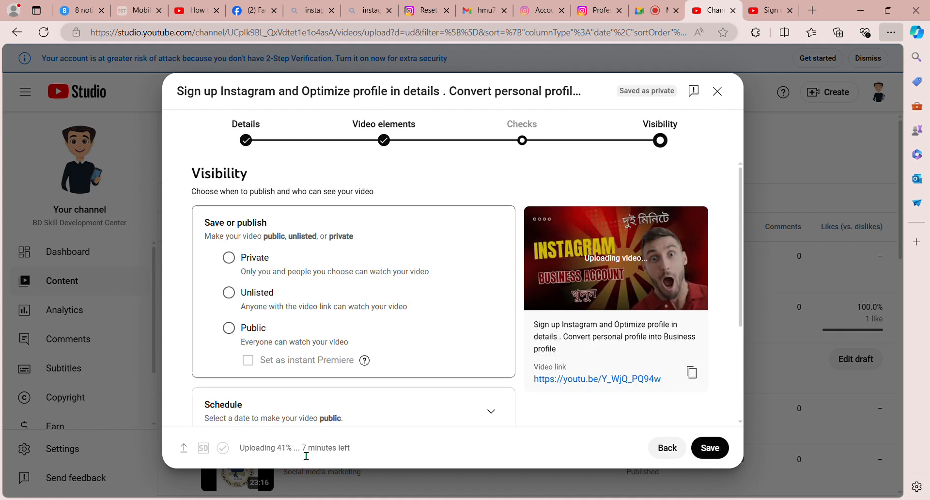
click(231, 334)
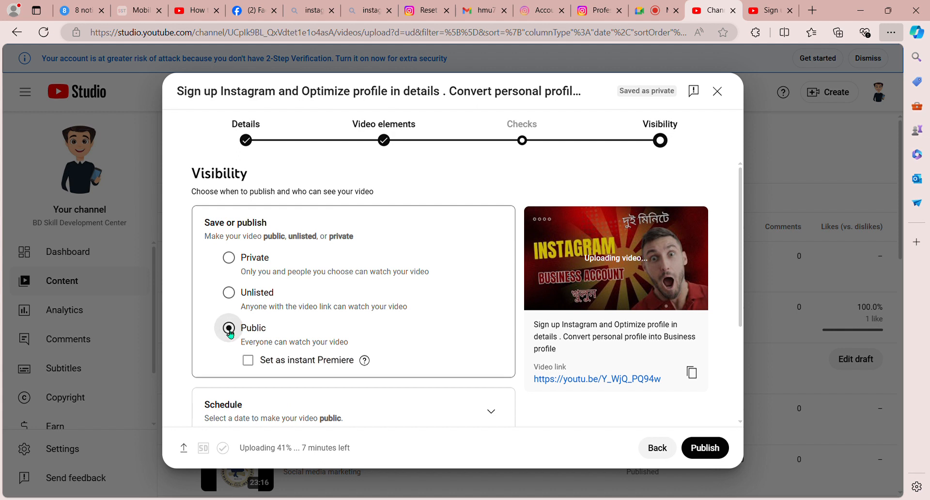
Review the visibility options, the scheduling section, the pre-publish guidance and the video link before publishing
scroll(421, 373, down, 3)
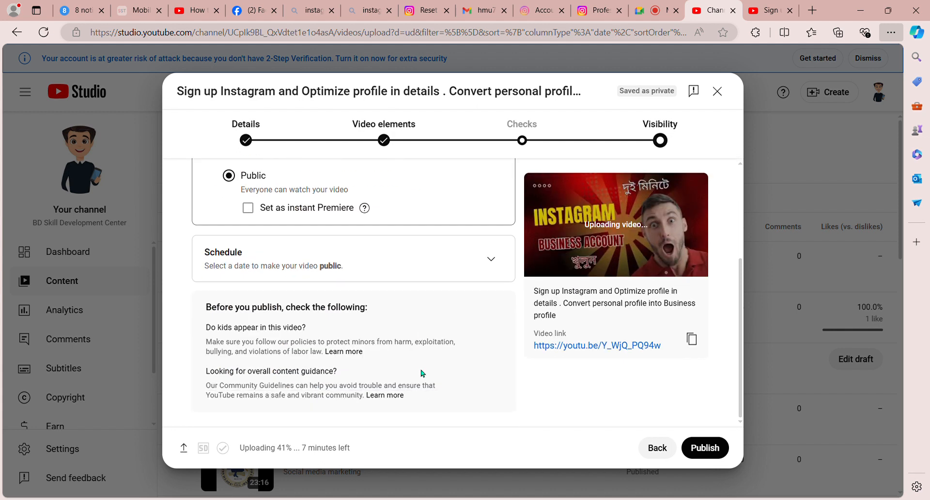
scroll(585, 325, up, 1)
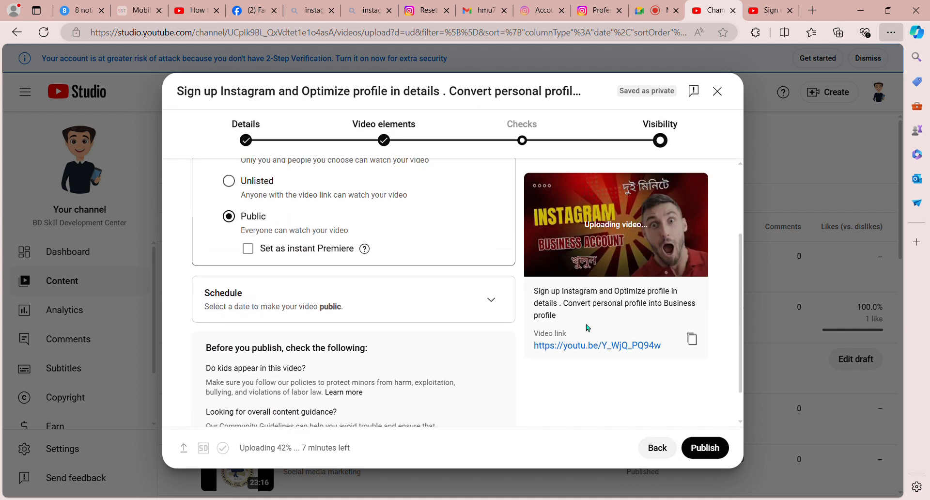
scroll(562, 357, up, 2)
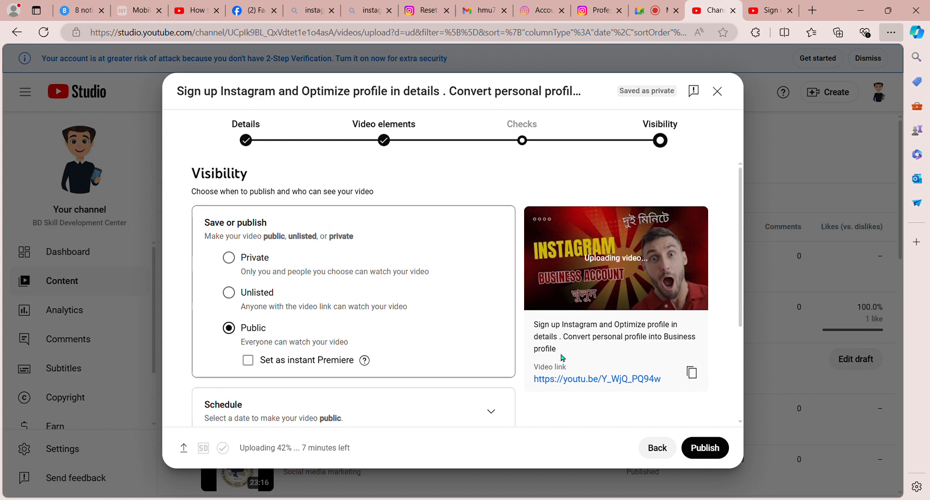
scroll(560, 357, down, 3)
scroll(619, 349, up, 1)
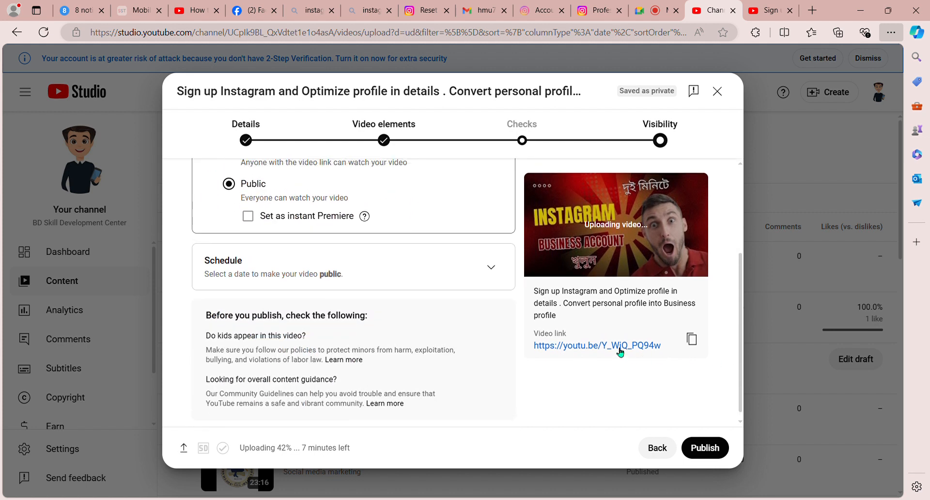
scroll(618, 349, down, 1)
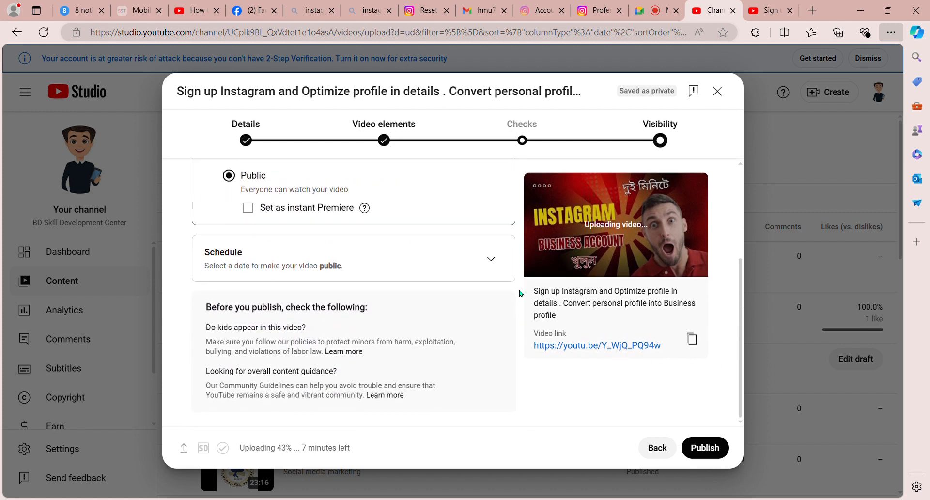
scroll(520, 295, up, 1)
scroll(521, 298, up, 1)
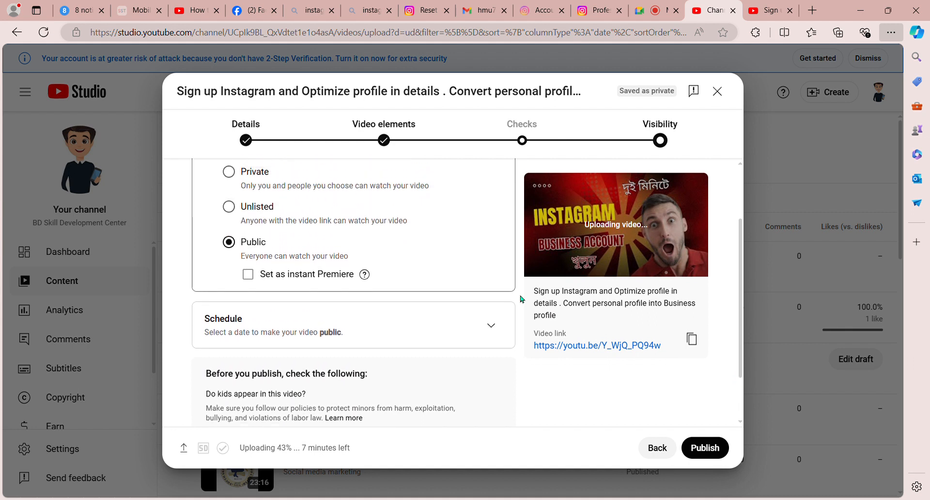
scroll(521, 299, up, 2)
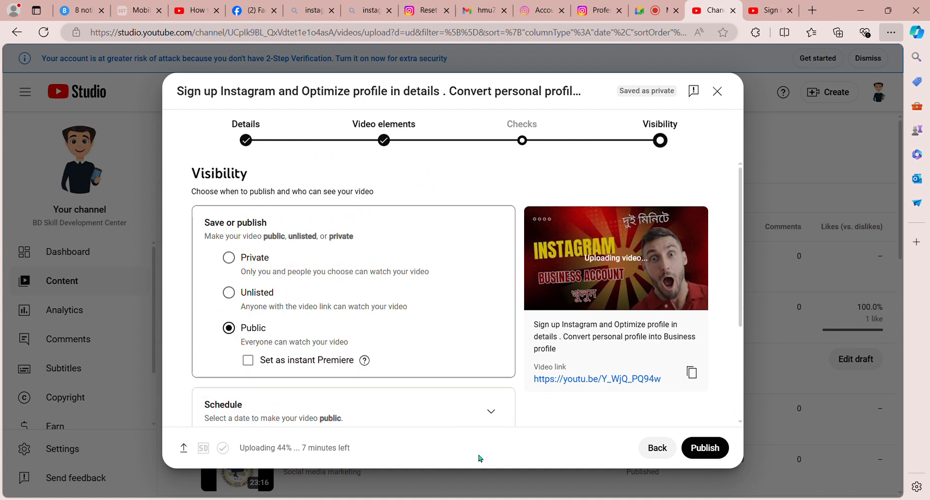